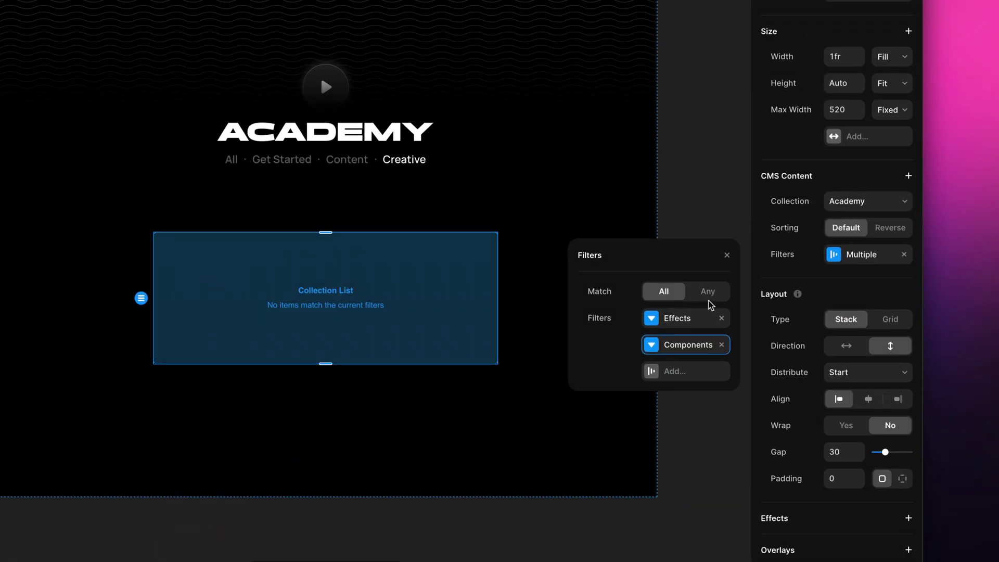
- Switch the filters to Match Any and tick the first two CMS items' checkboxes
left_click(709, 293)
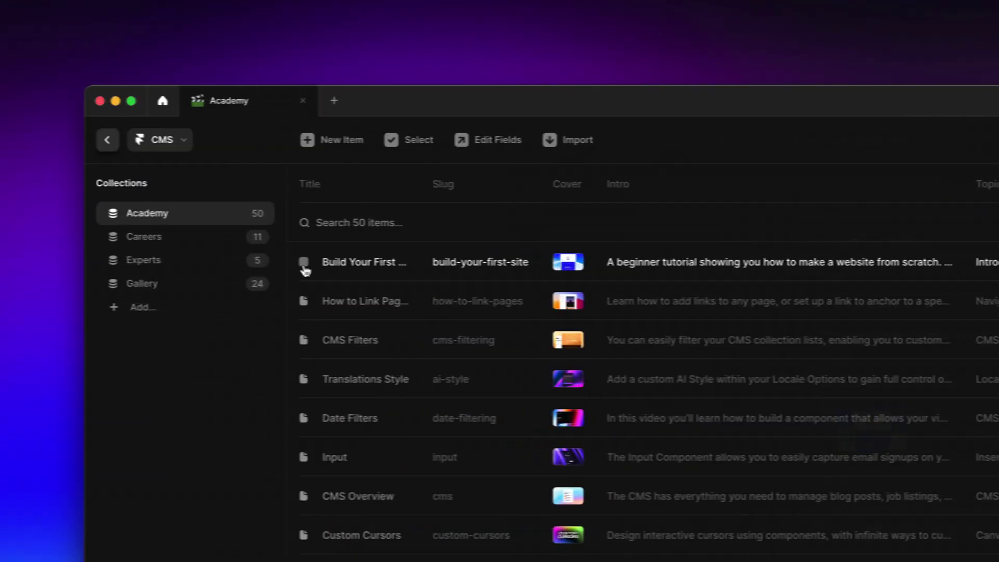
left_click(308, 261)
left_click(314, 301)
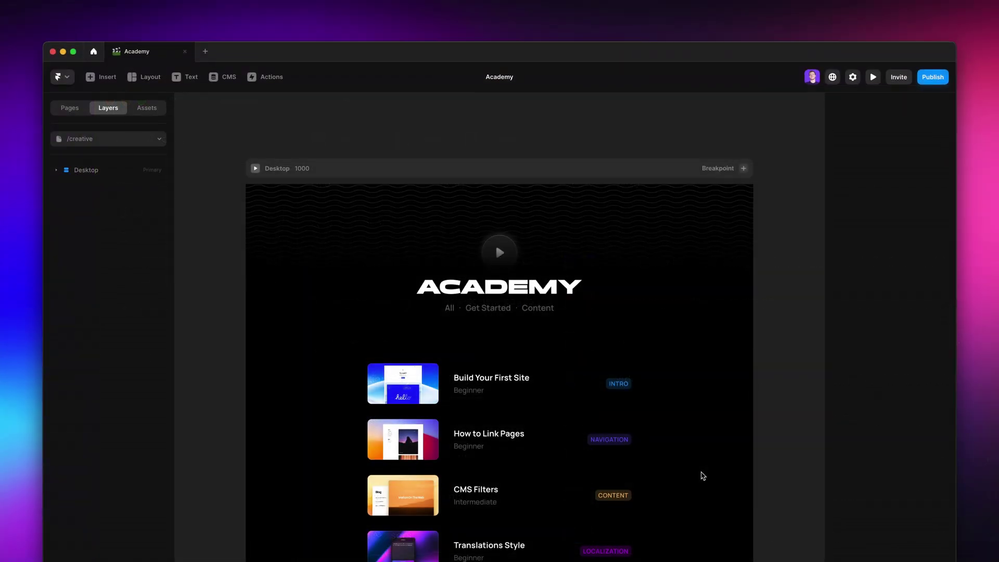
- Duplicate a dot separator in the Academy section labels so it follows Content
scroll(859, 435, "down", 10)
scroll(858, 435, "down", 2)
scroll(859, 436, "down", 12)
scroll(859, 435, "up", 20)
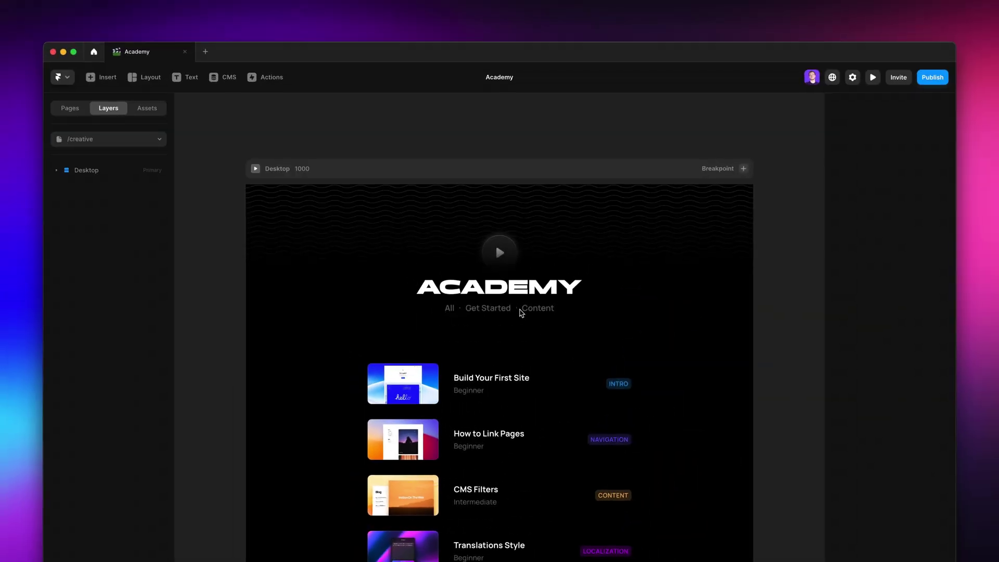
left_click(520, 309)
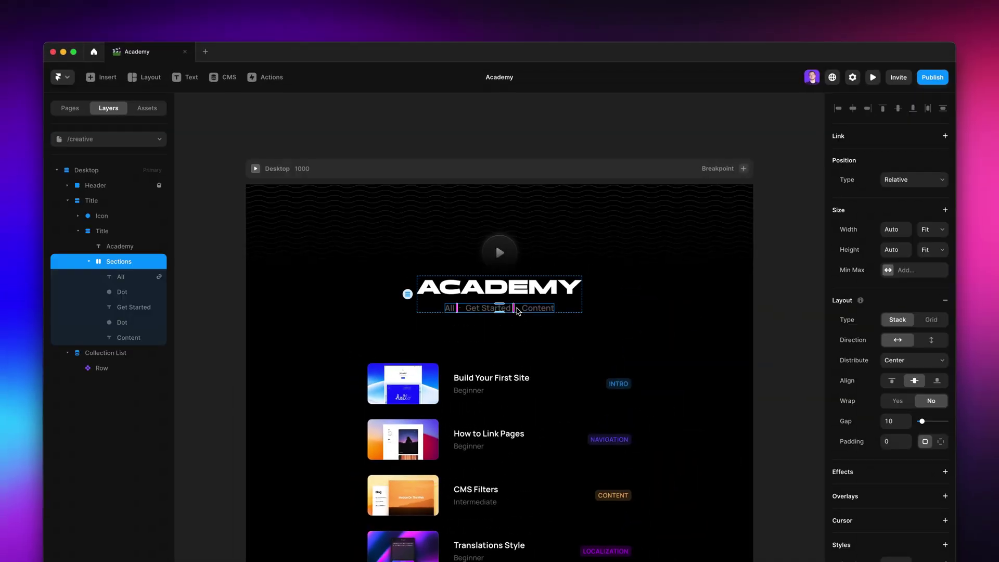
left_click(520, 309)
key("super+d")
- Add a 'Creative' text label after the new dot
key("t")
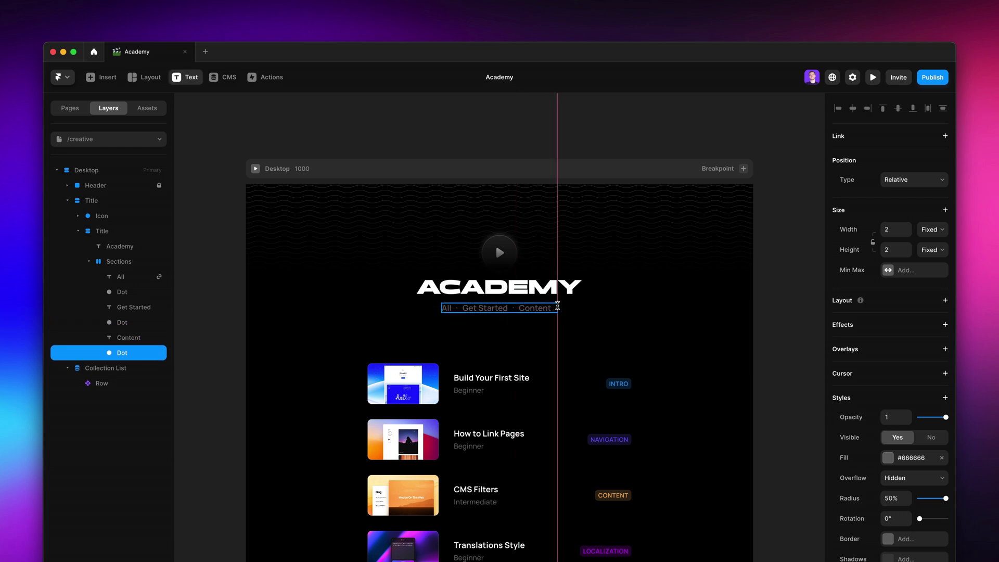
left_click(556, 307)
type("Creative")
key("Escape")
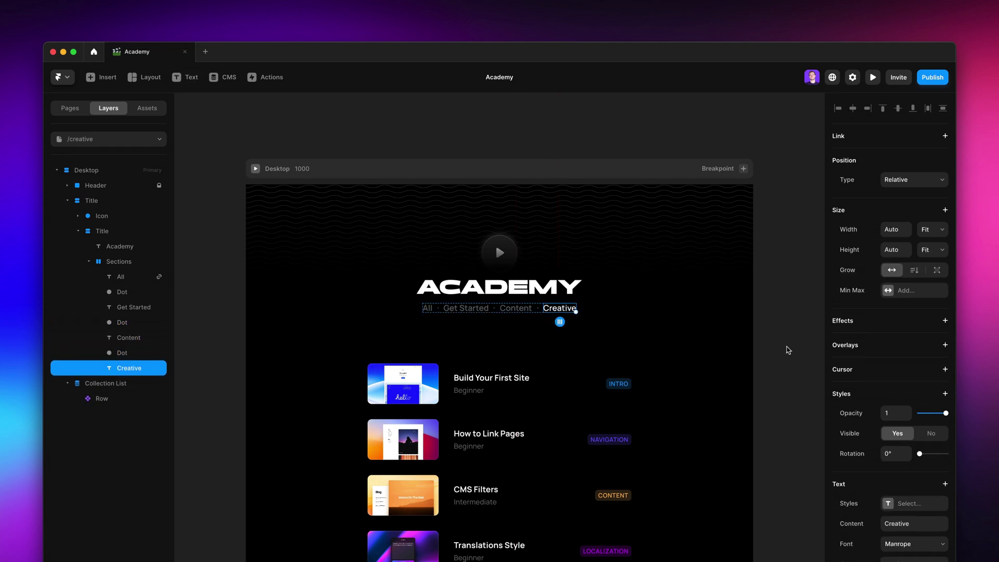
left_click(788, 349)
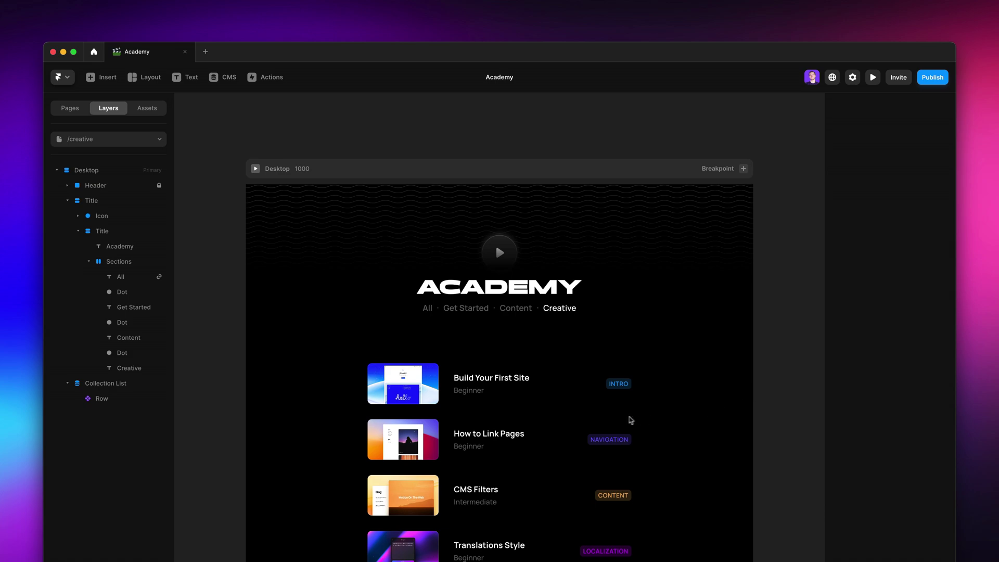
- Add a Topic equals Effects filter to the tutorials collection list
left_click(627, 417)
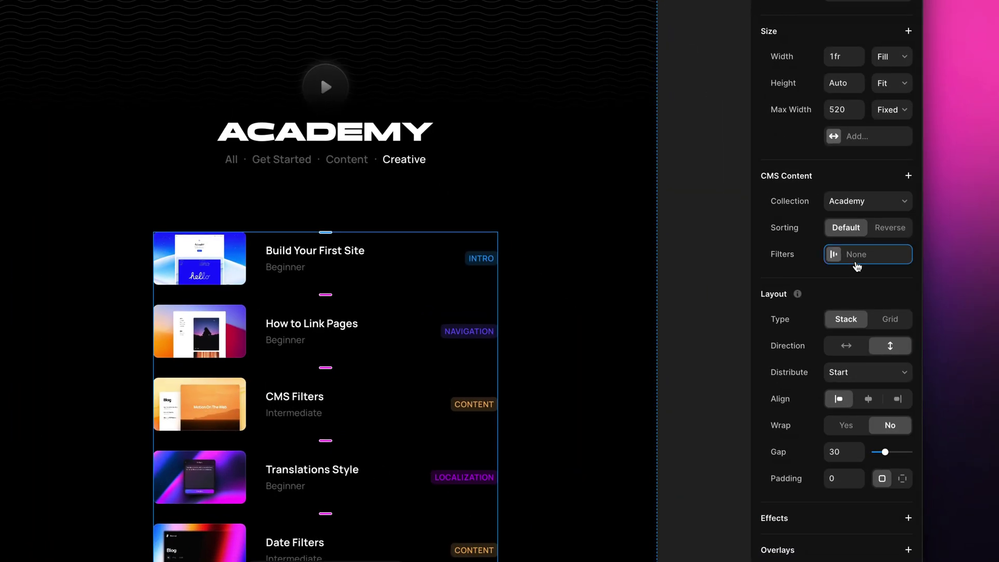
left_click(906, 381)
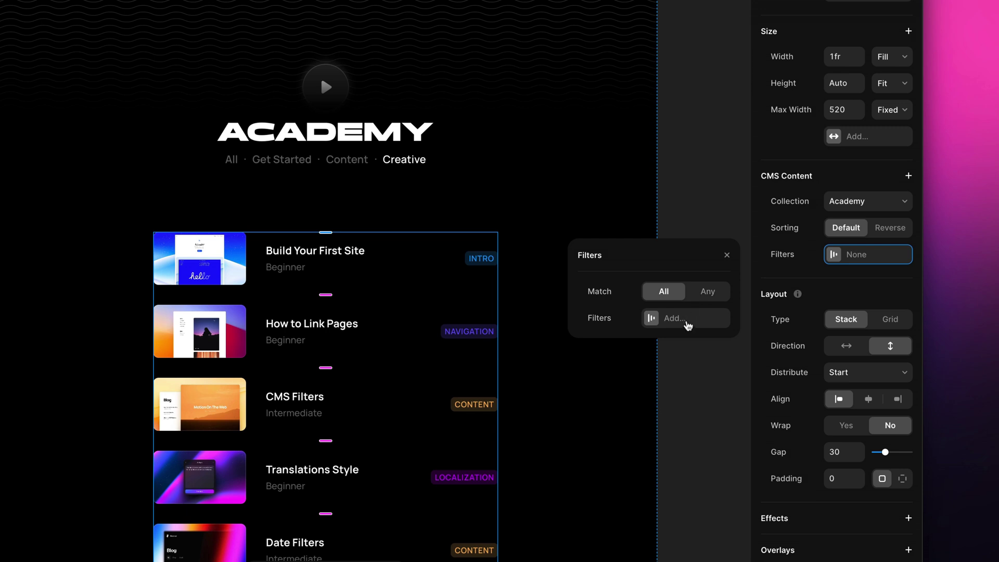
left_click(686, 330)
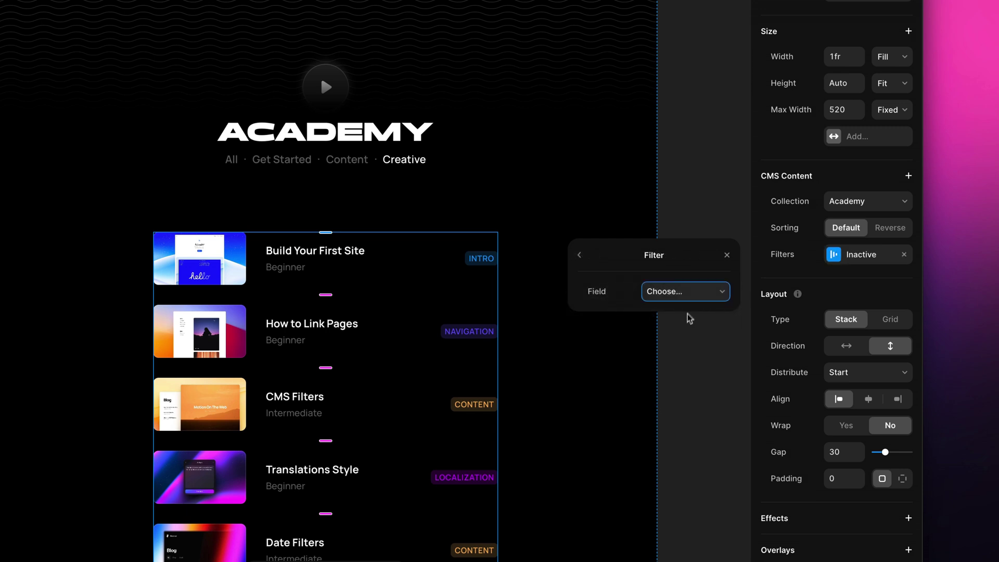
left_click(696, 298)
left_click(691, 386)
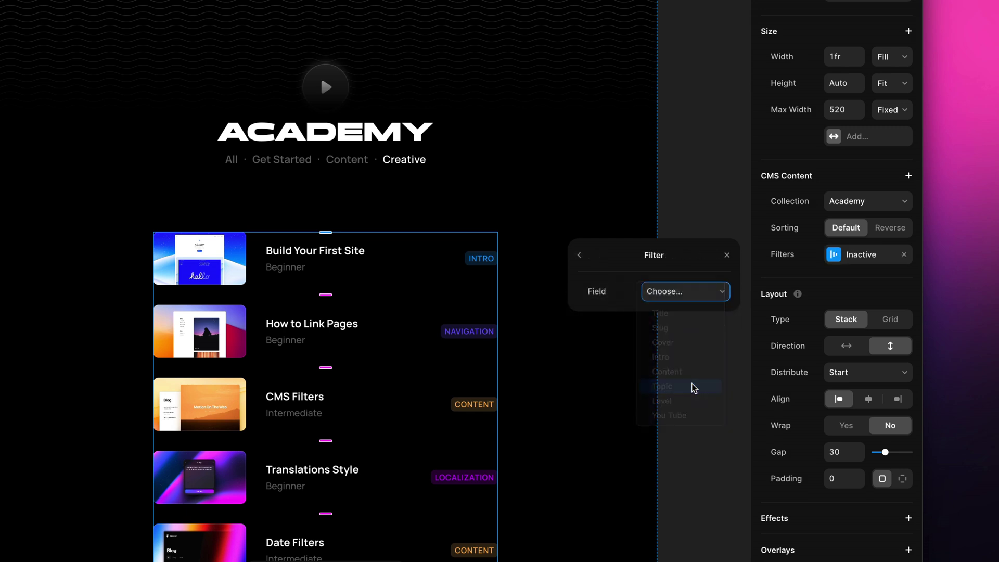
left_click(692, 347)
left_click(690, 359)
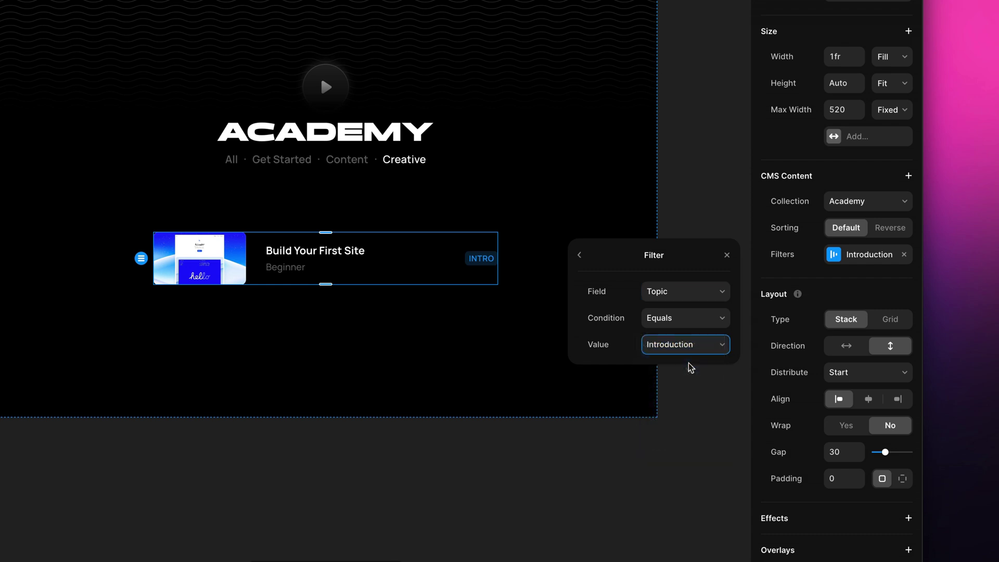
left_click(581, 260)
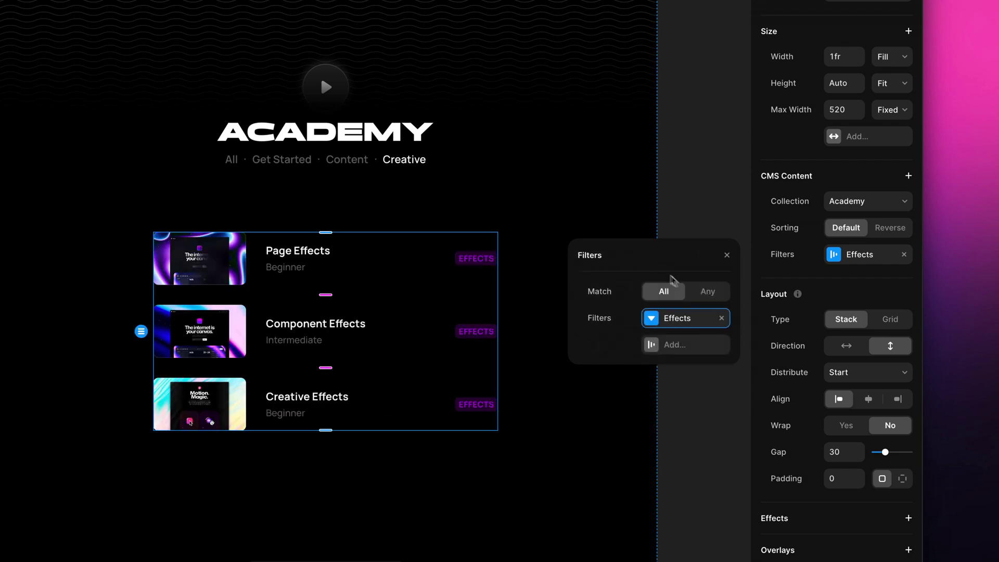
- Add a second filter, Topic equals Components
left_click(693, 351)
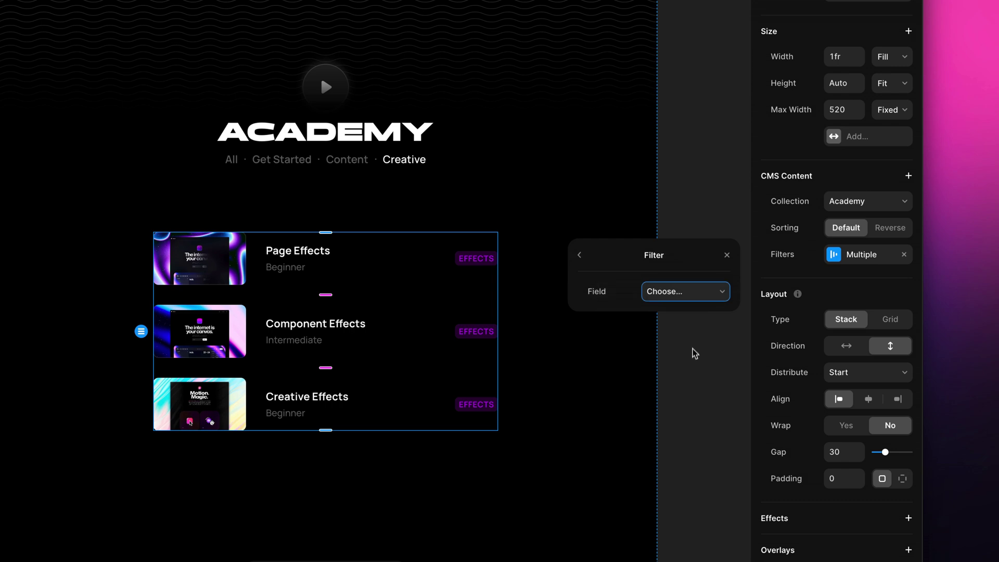
left_click(695, 300)
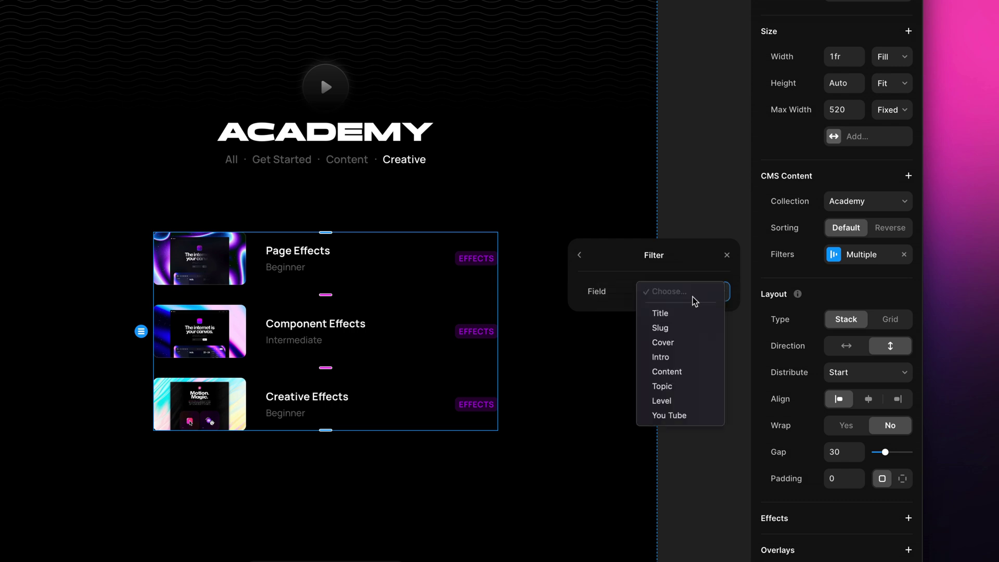
left_click(685, 387)
left_click(686, 345)
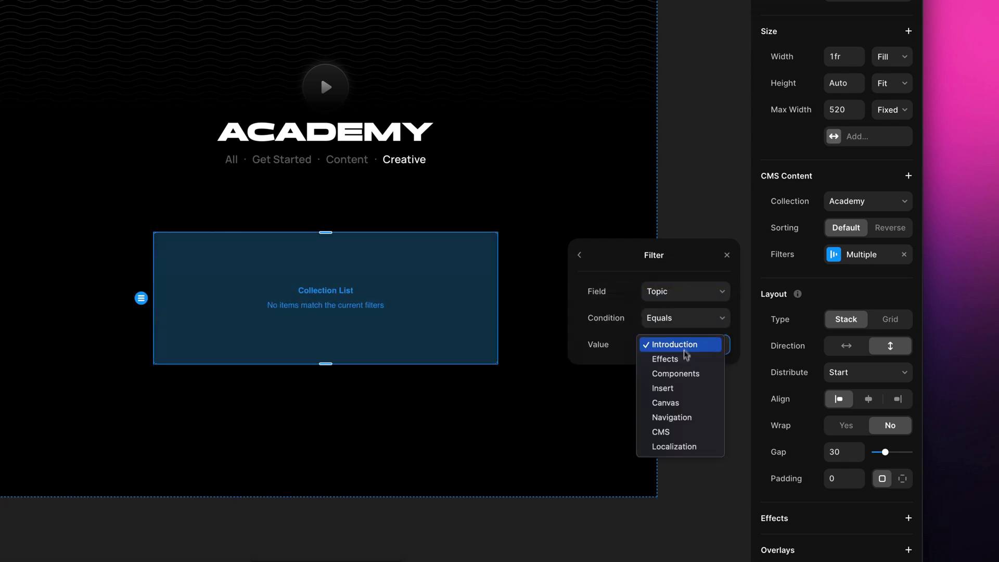
left_click(685, 379)
left_click(579, 255)
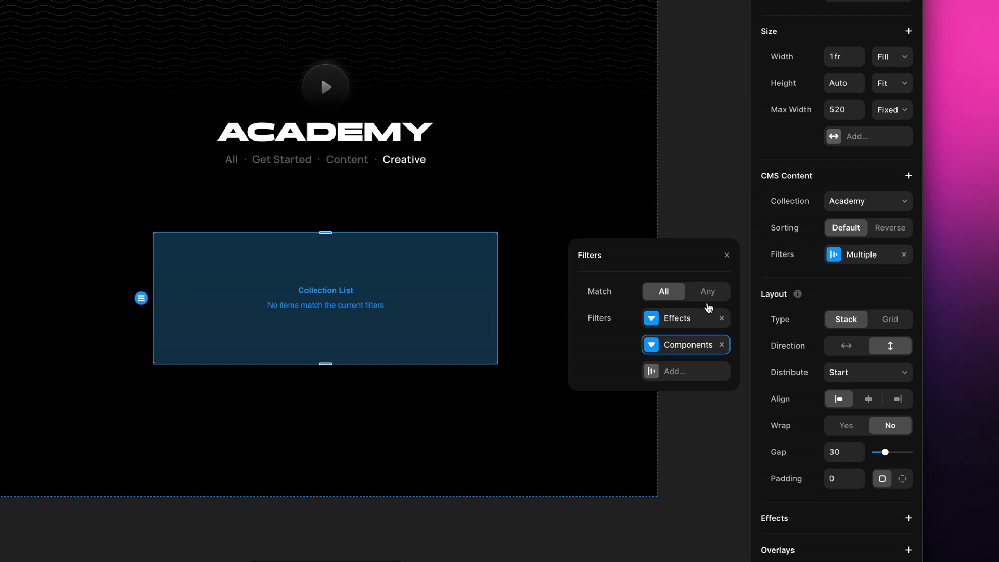
- Set filter matching to Any and add a Title contains 'Cursors' filter
left_click(712, 302)
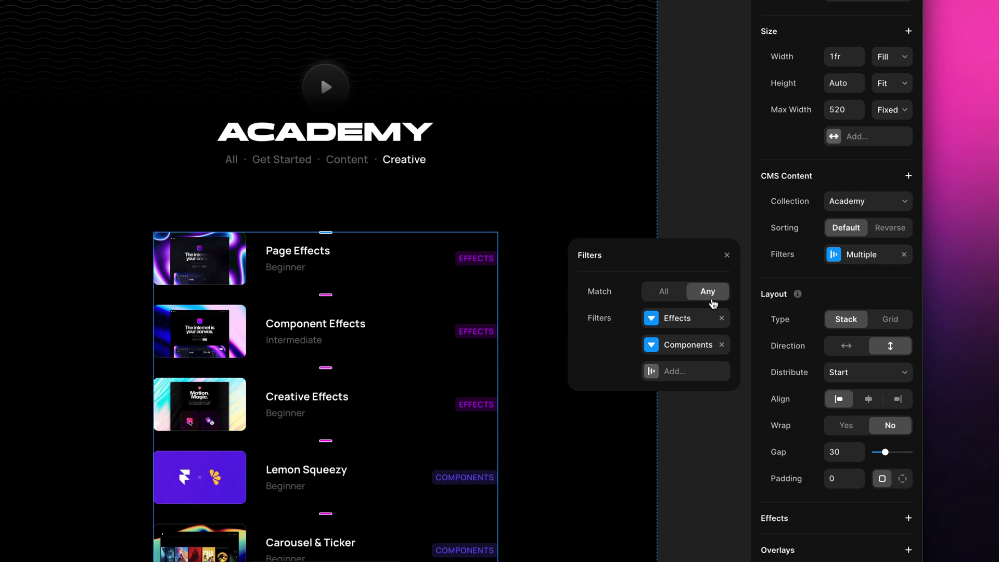
left_click(689, 375)
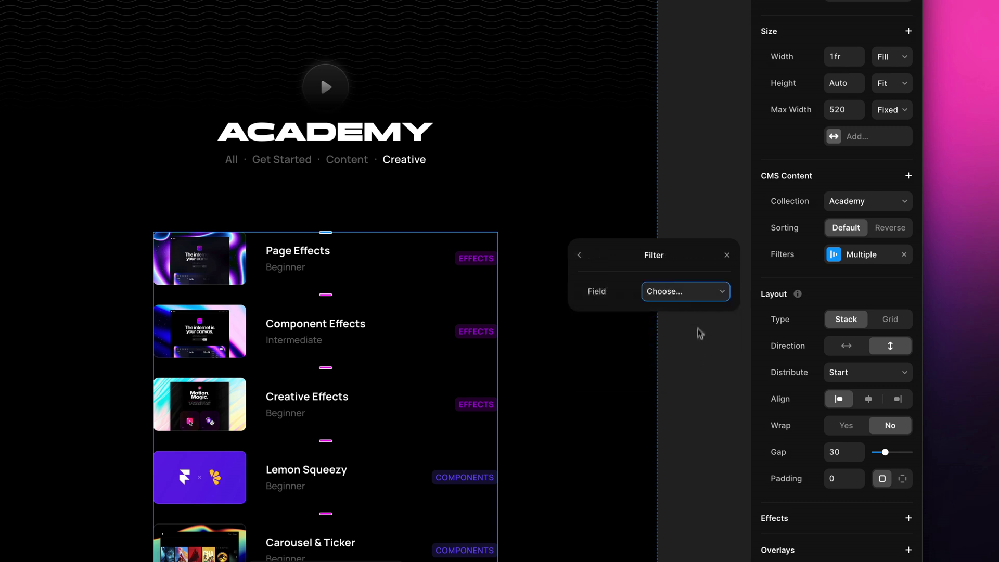
left_click(694, 296)
left_click(689, 312)
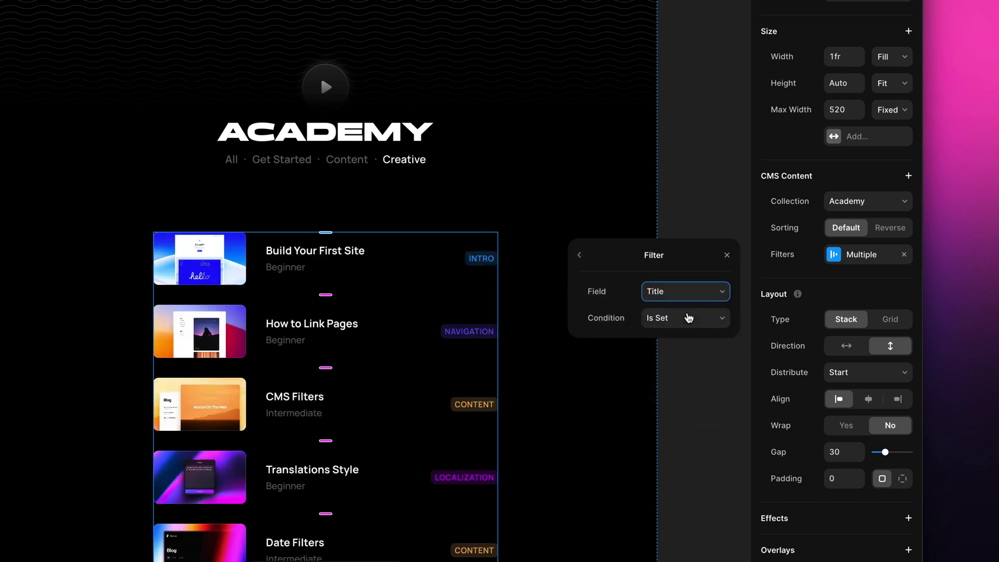
left_click(689, 318)
left_click(689, 435)
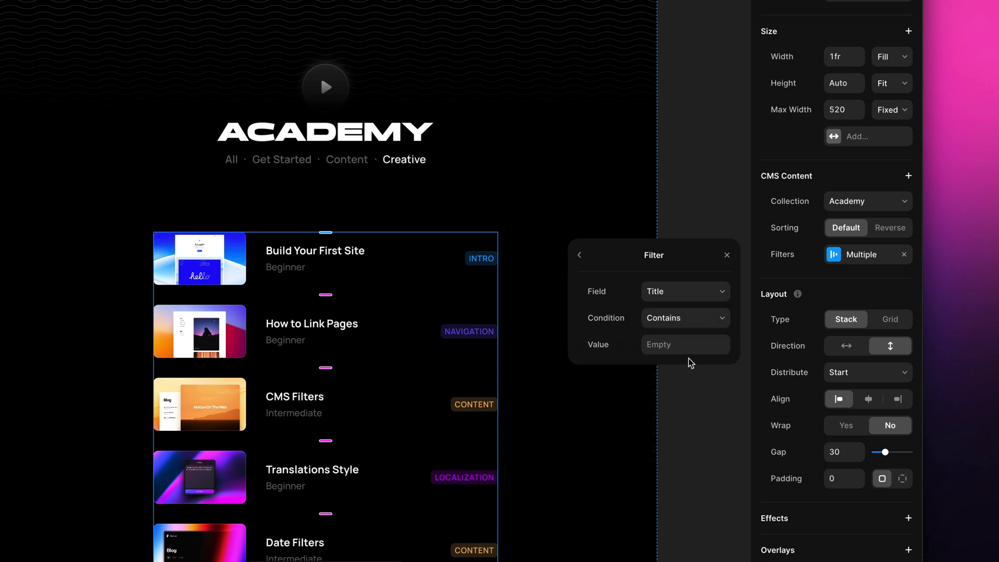
left_click(686, 345)
type("Cursors")
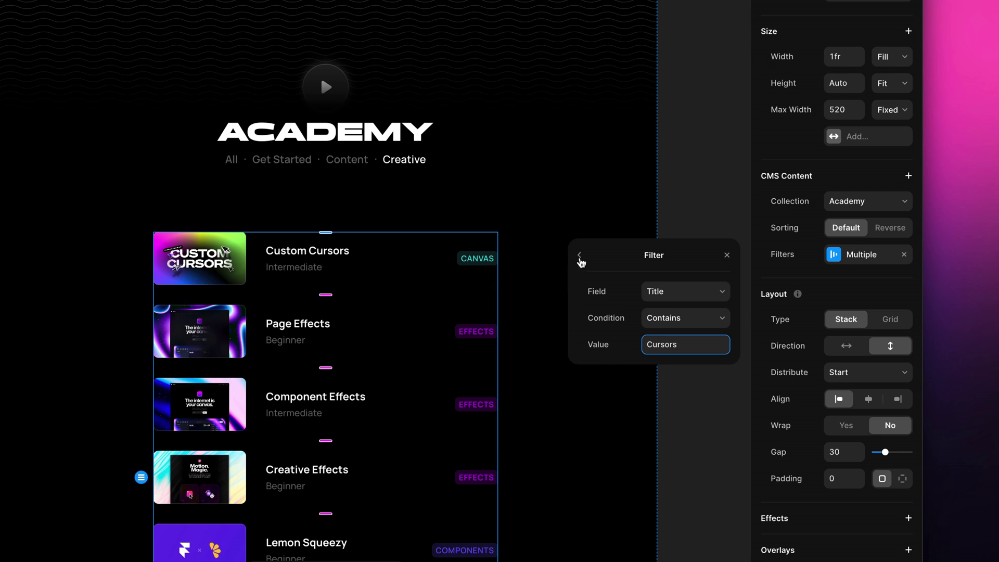
left_click(580, 256)
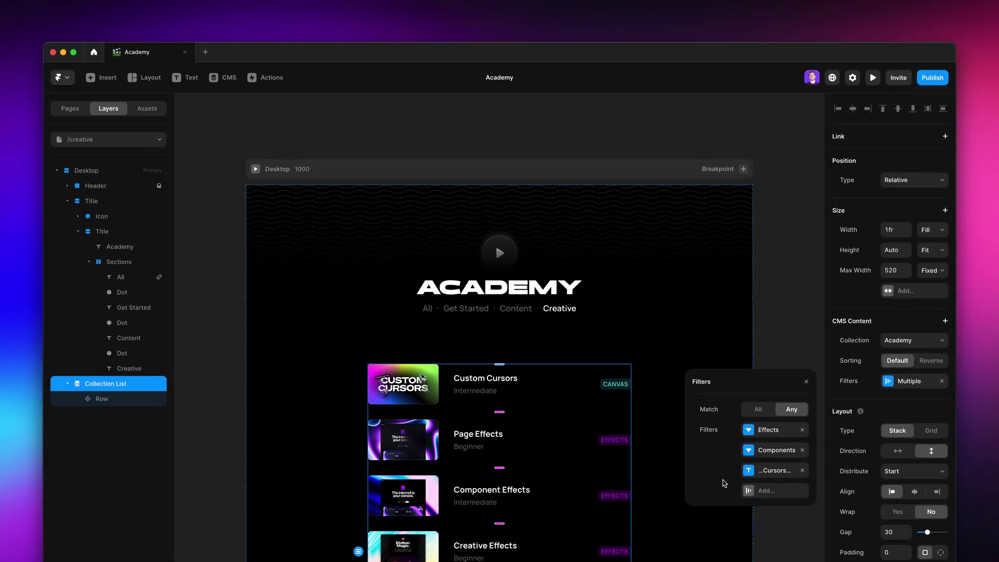
- On the Academy Pages template, reduce the Banner height from 550 to 362 px
left_click(154, 141)
left_click(131, 218)
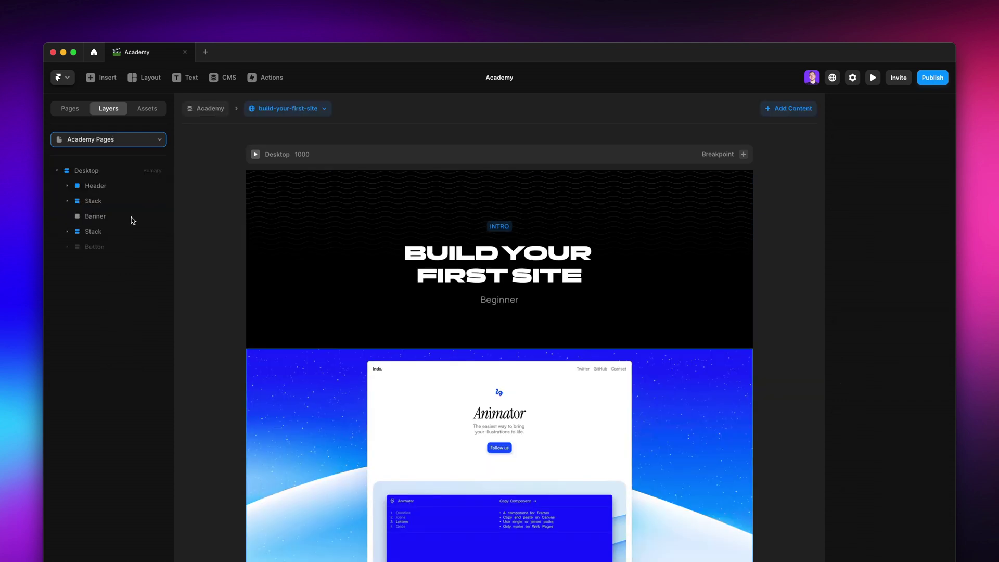
left_click(621, 470)
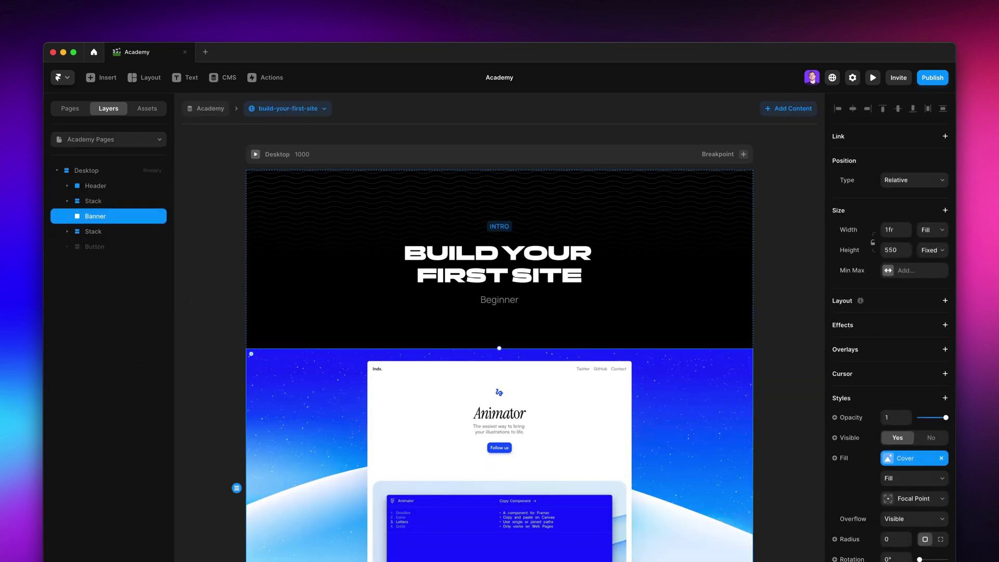
left_click_drag(621, 561, 622, 532)
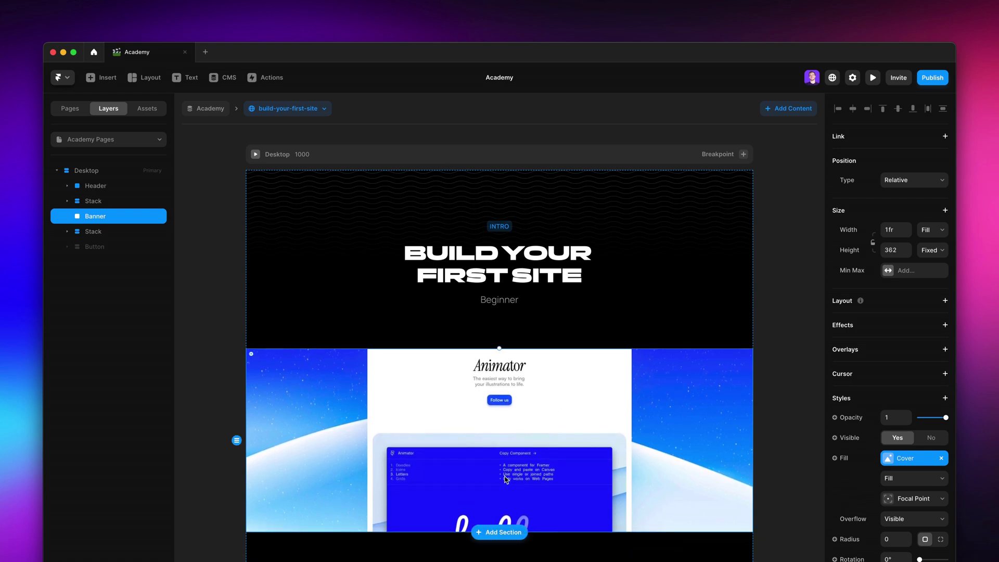
left_click(257, 155)
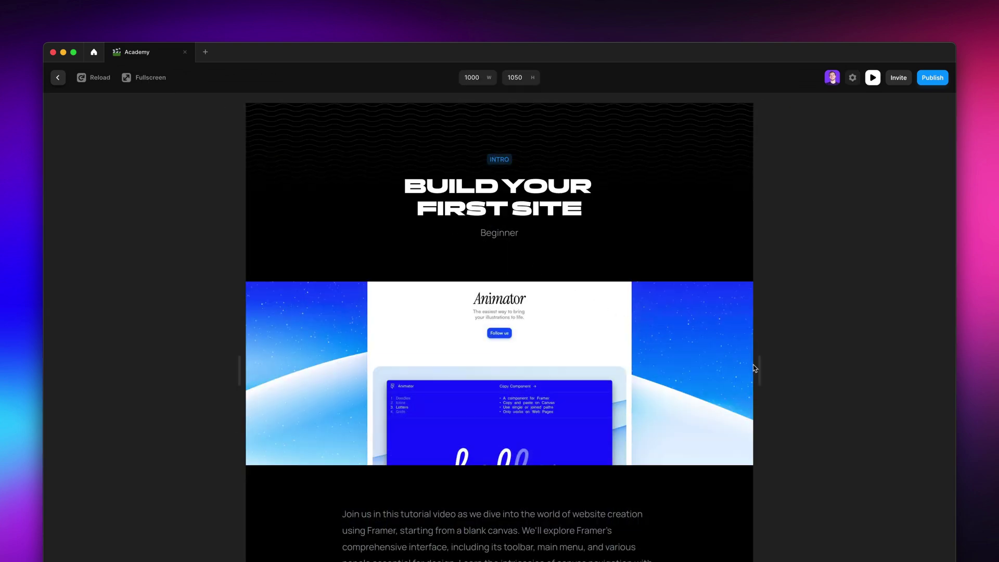
left_click_drag(756, 369, 782, 380)
left_click(58, 78)
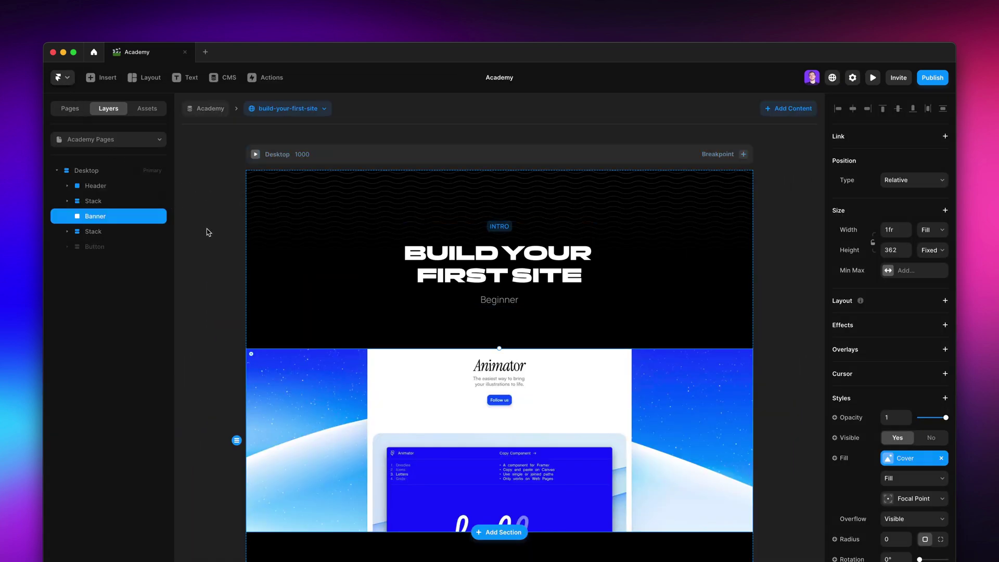
- Set the Build Your First Site cover focal point to 50% x, 23% y
left_click(224, 85)
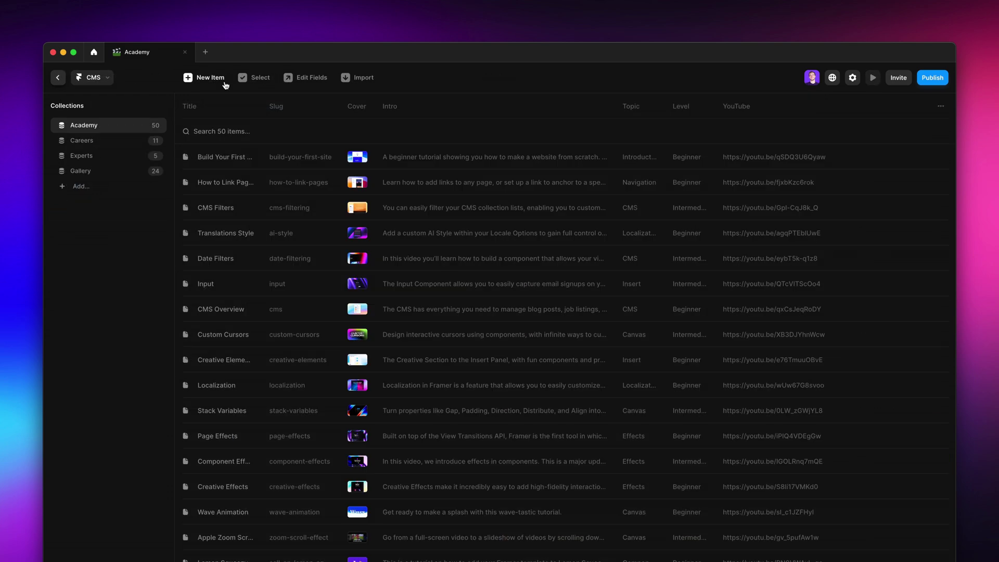
left_click(268, 161)
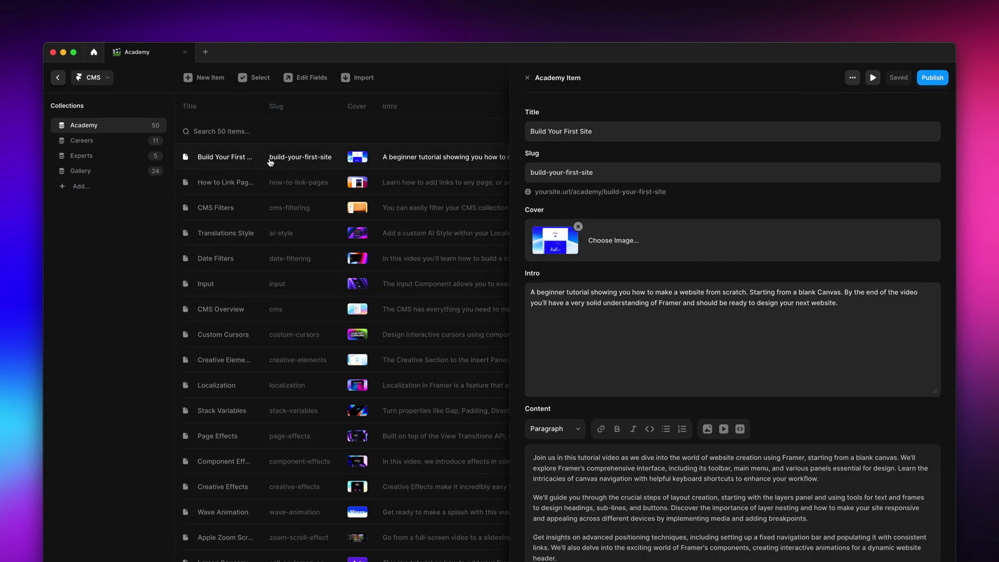
left_click(568, 255)
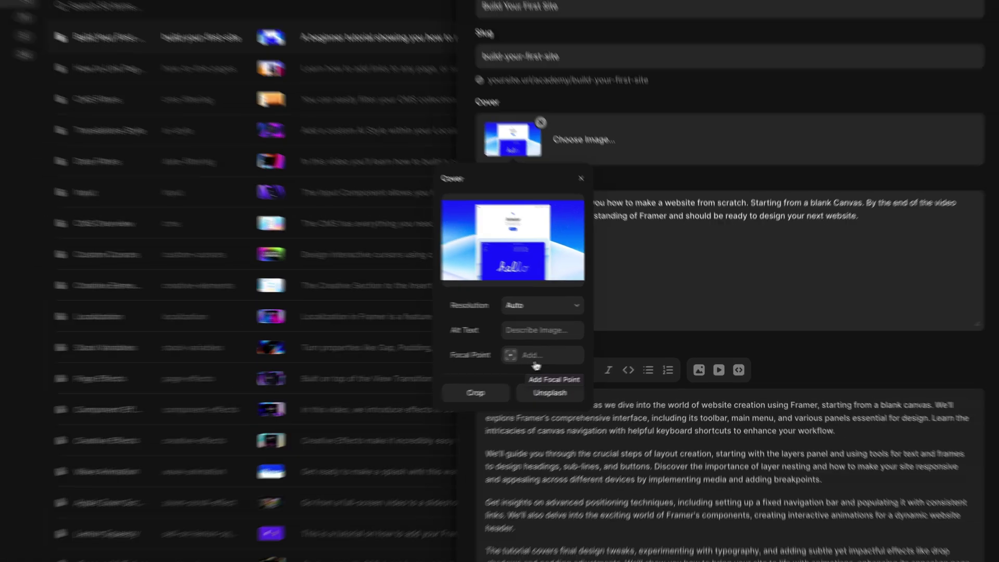
left_click(517, 357)
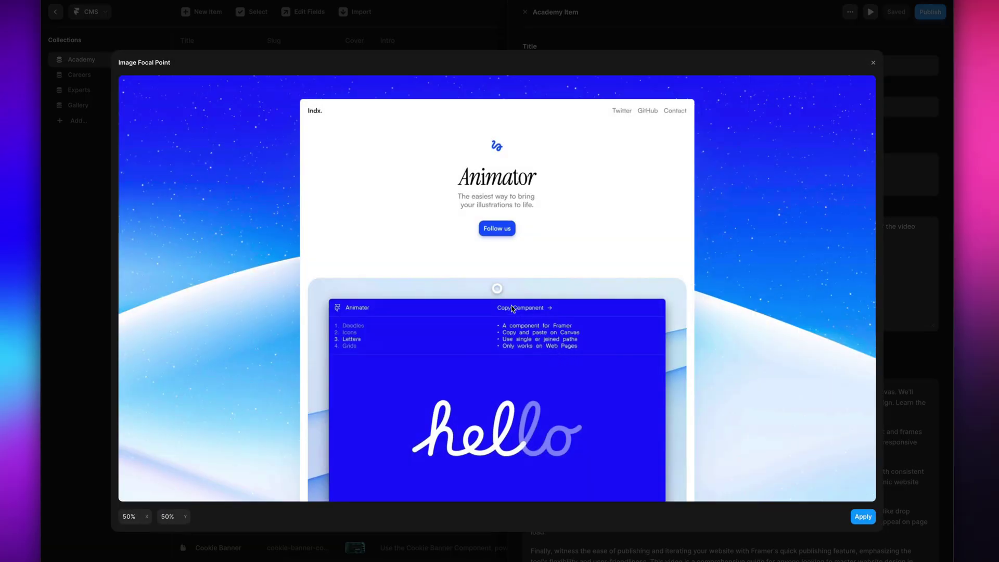
left_click_drag(499, 289, 500, 179)
left_click(863, 516)
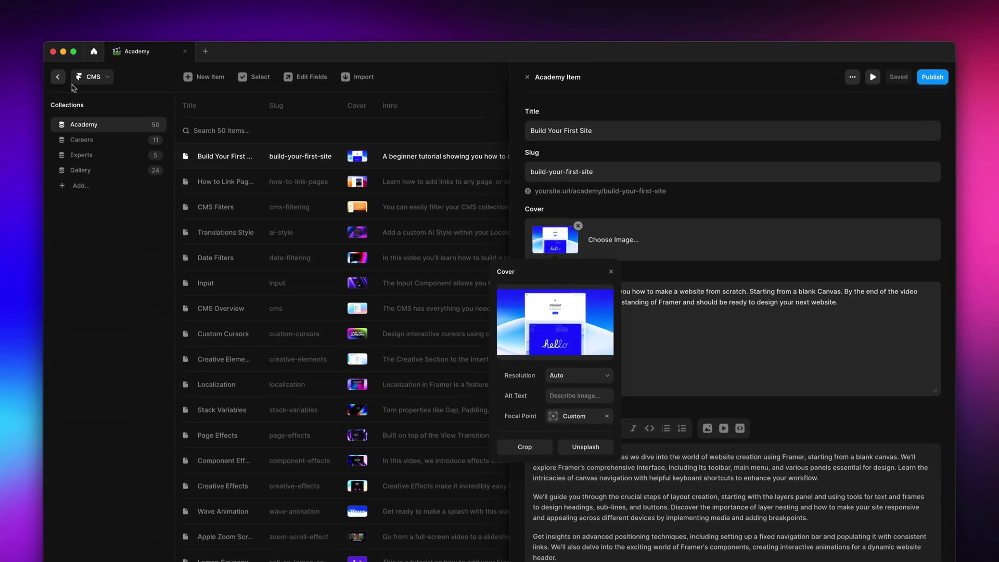
left_click(57, 70)
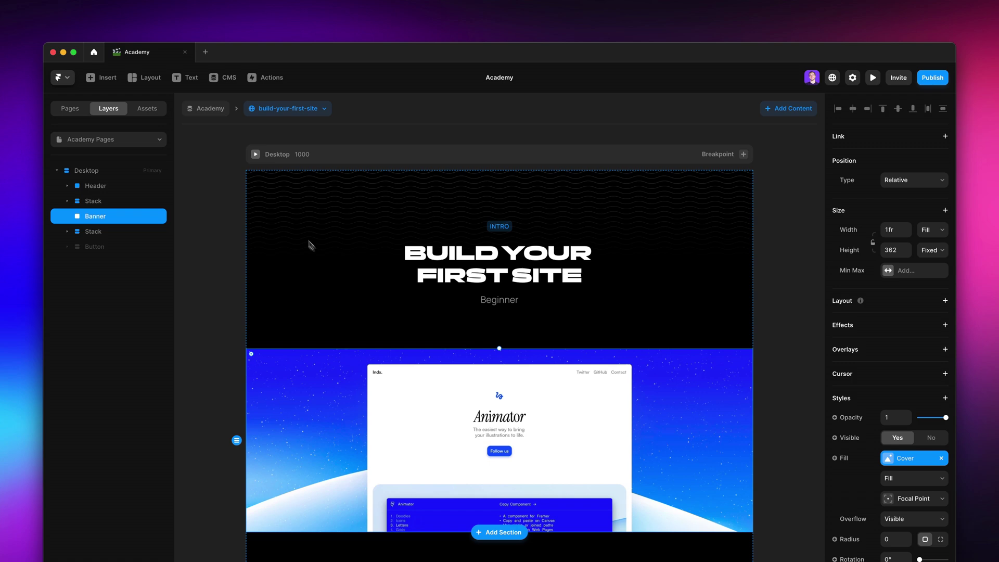
left_click(256, 154)
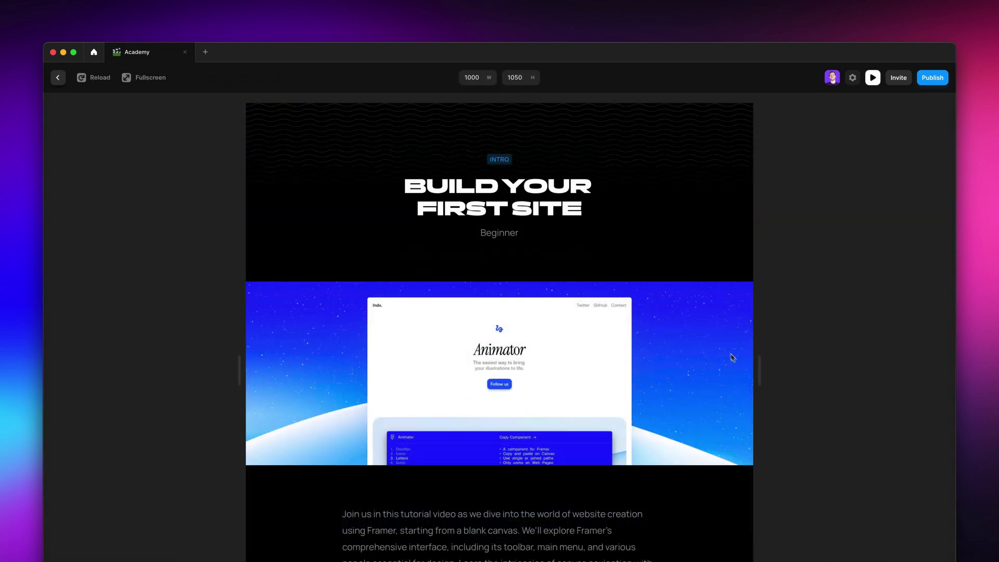
mouse_move(761, 378)
left_mouse_down()
mouse_move(935, 384)
mouse_move(685, 379)
mouse_move(776, 384)
left_mouse_up()
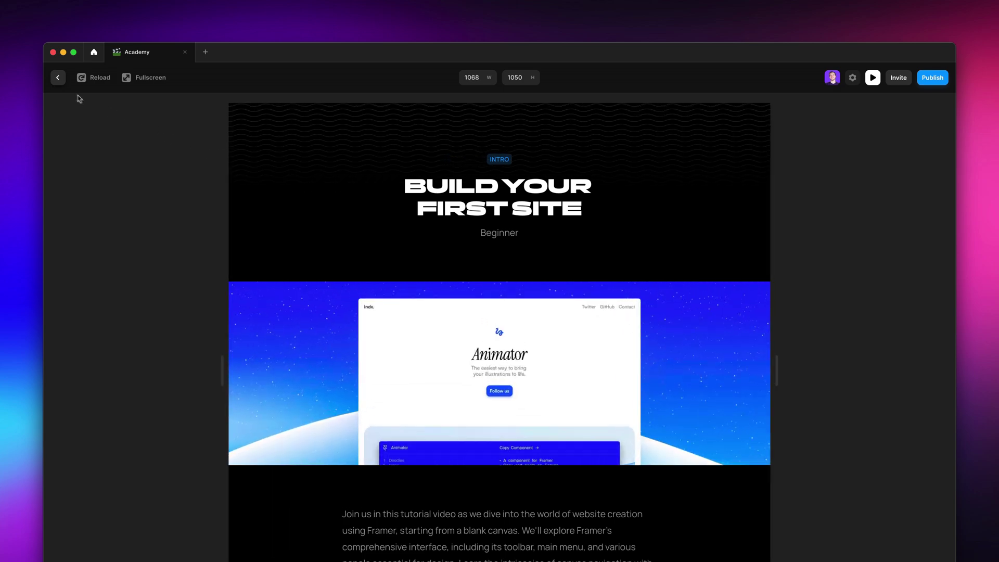
left_click(58, 84)
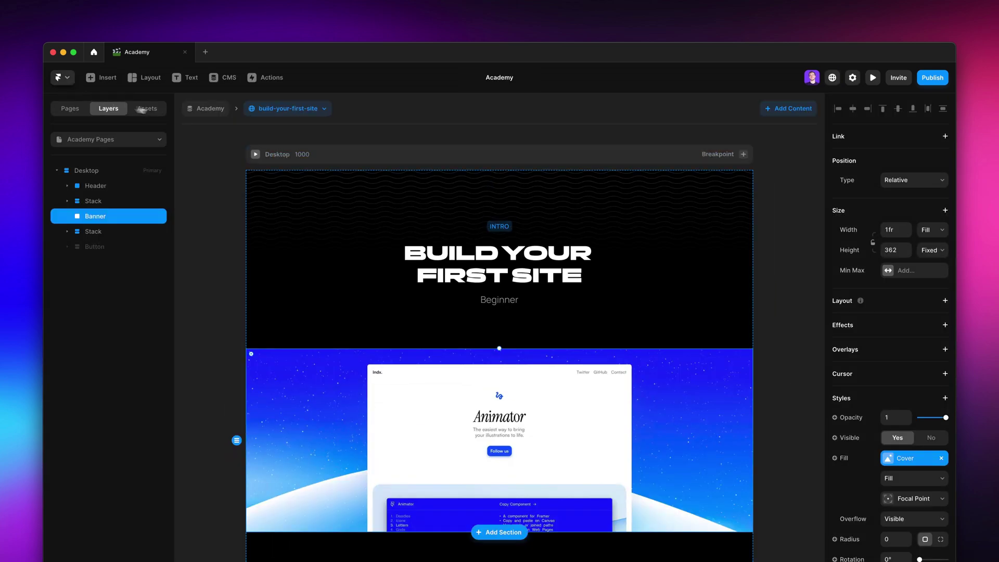
- Describe the Title field as 'A short, memorable title. Try to keep it 5 words max.'
left_click(229, 78)
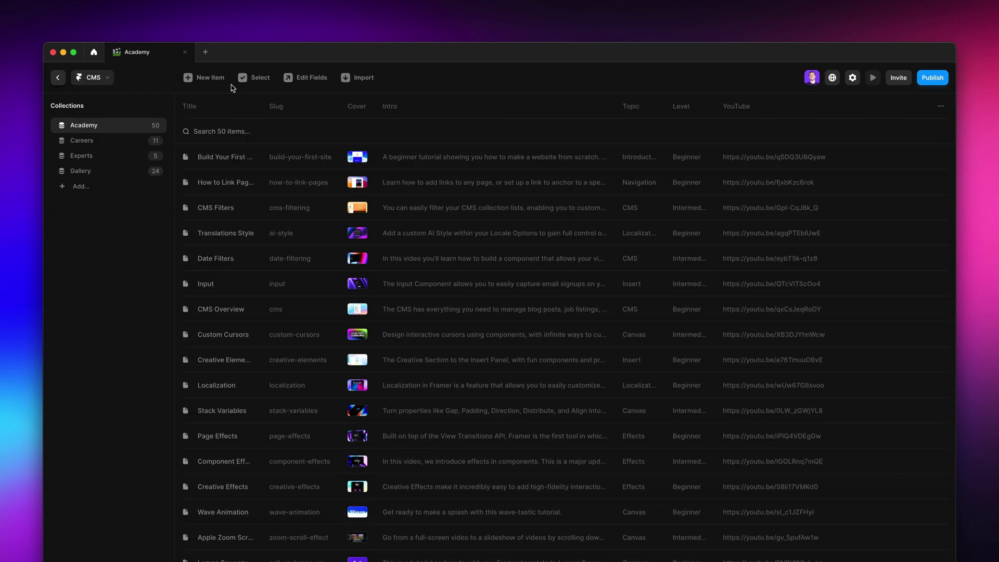
left_click(305, 80)
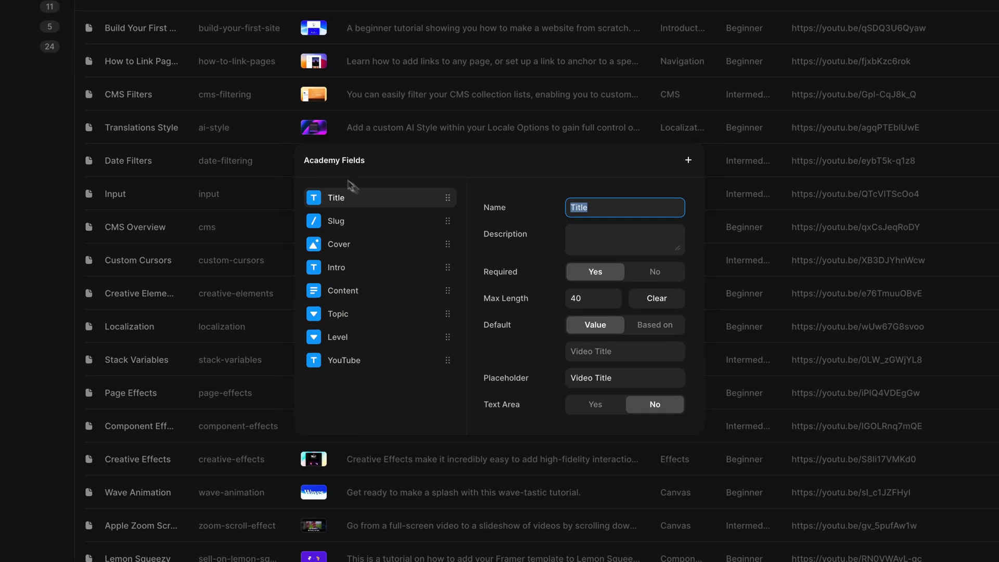
right_click(384, 202)
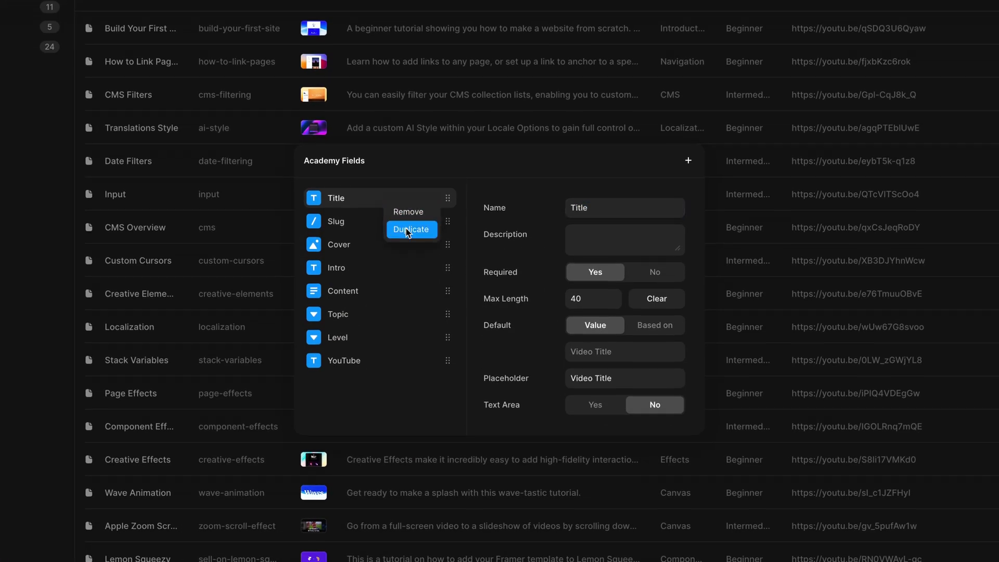
left_click(469, 238)
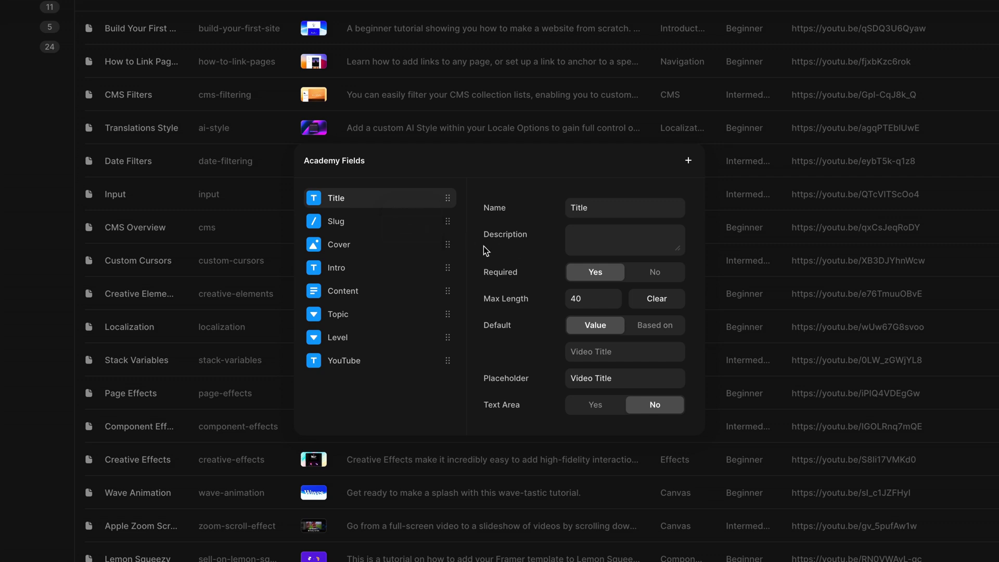
left_click(598, 240)
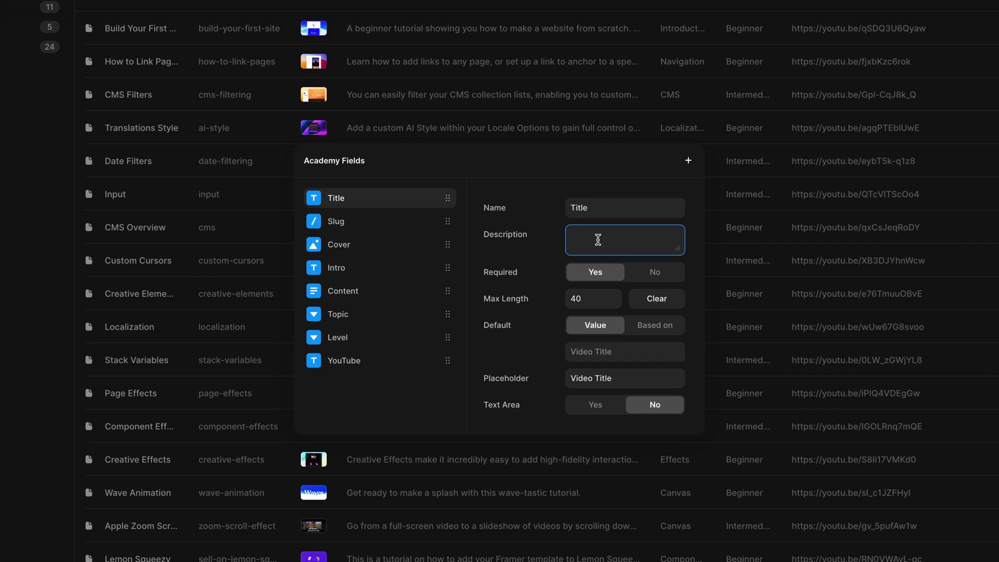
type("A short, memorable title. Try to keep it 5 words max.")
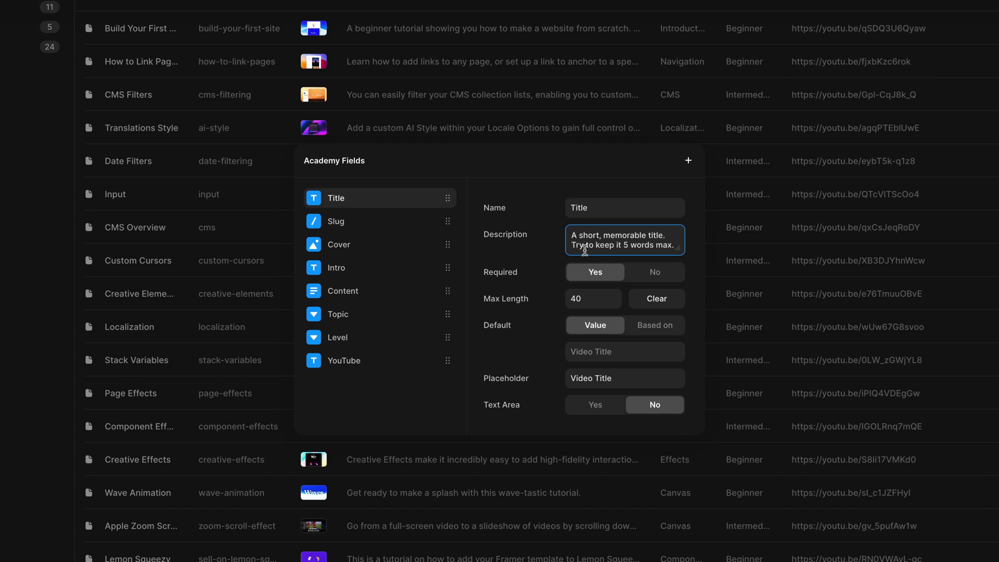
- Describe the Cover field: clean image, preferably 16:9, at least 1600px wide
left_click(365, 254)
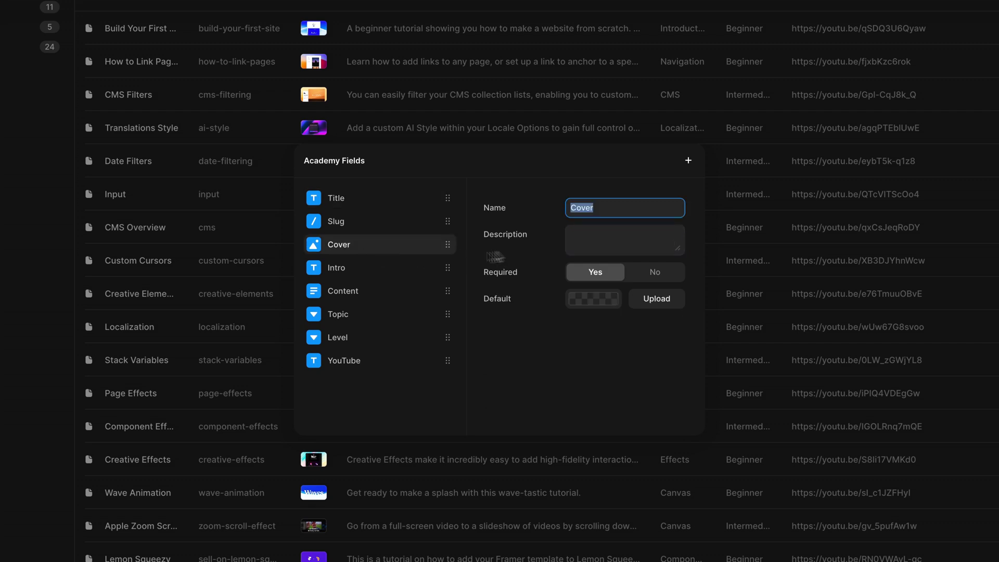
left_click(596, 236)
type("A clean image,")
type("preferably in 16:9 aspect ratio and at least 1600px wide.")
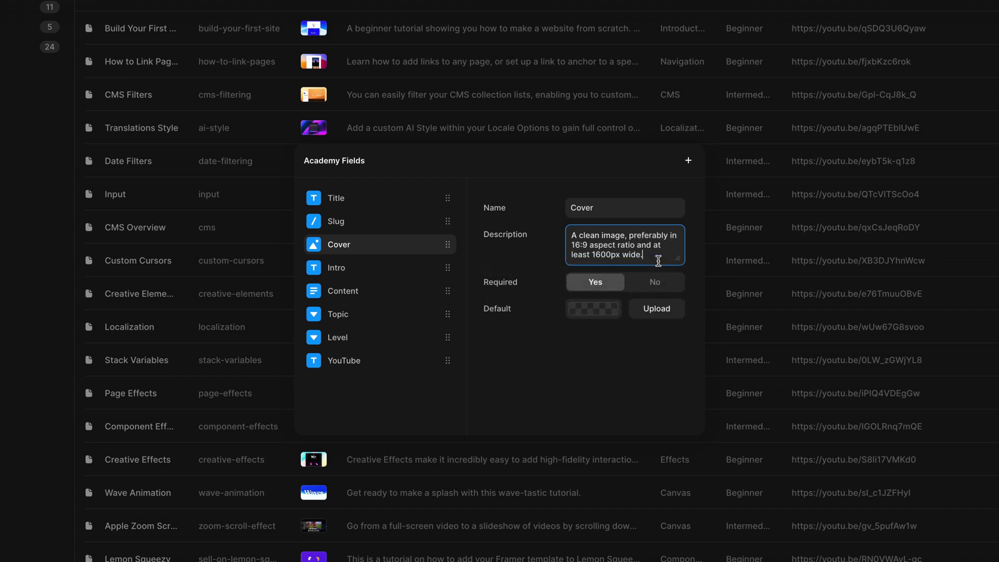
key("Escape")
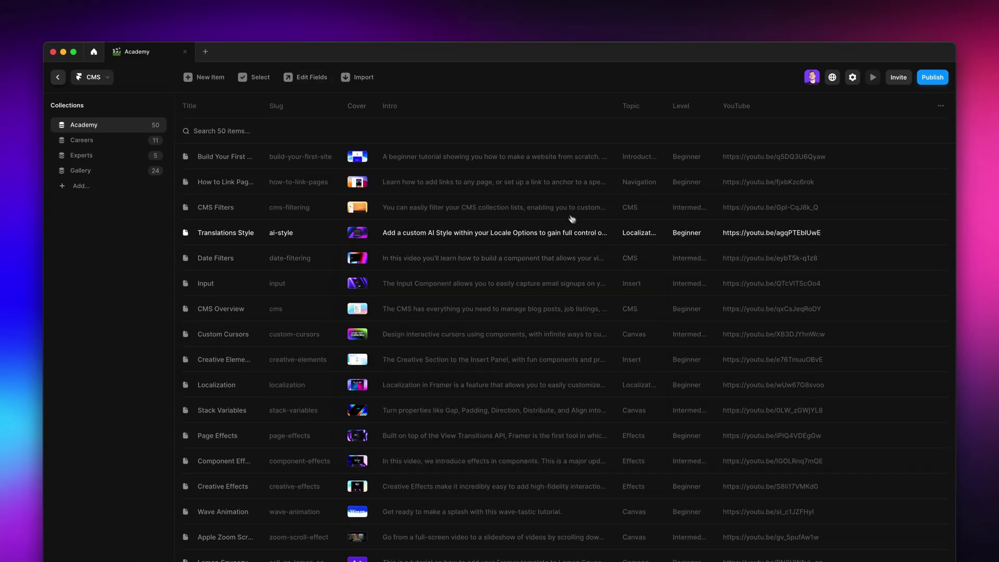
left_click(504, 164)
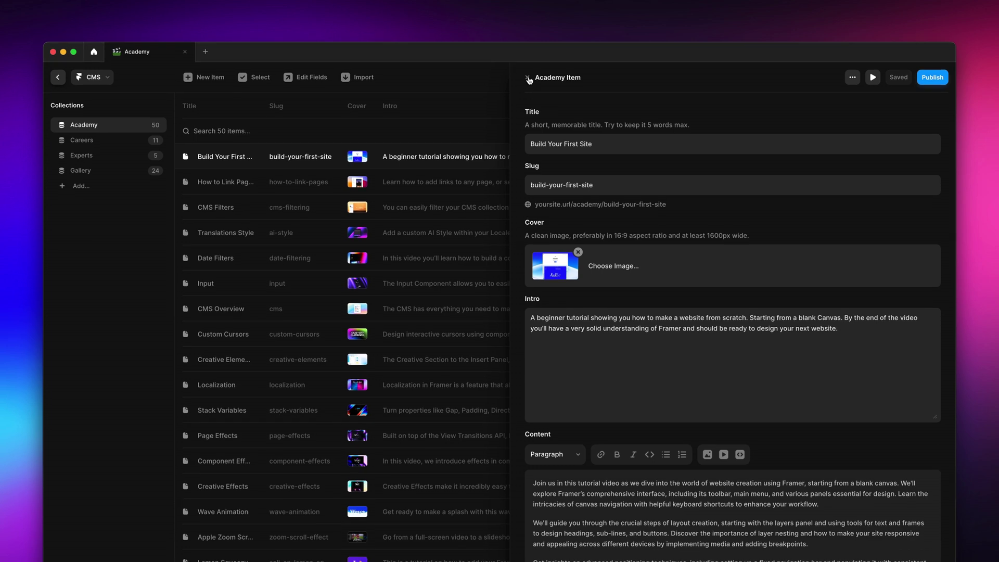
left_click(373, 113)
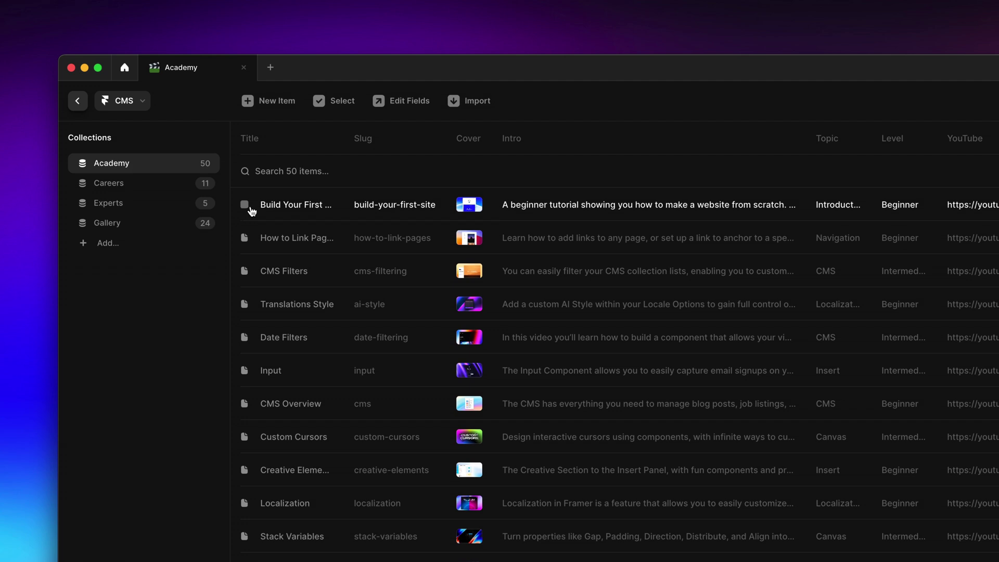
- Select Build Your First Site through CMS Overview and delete all seven items
left_click(244, 205)
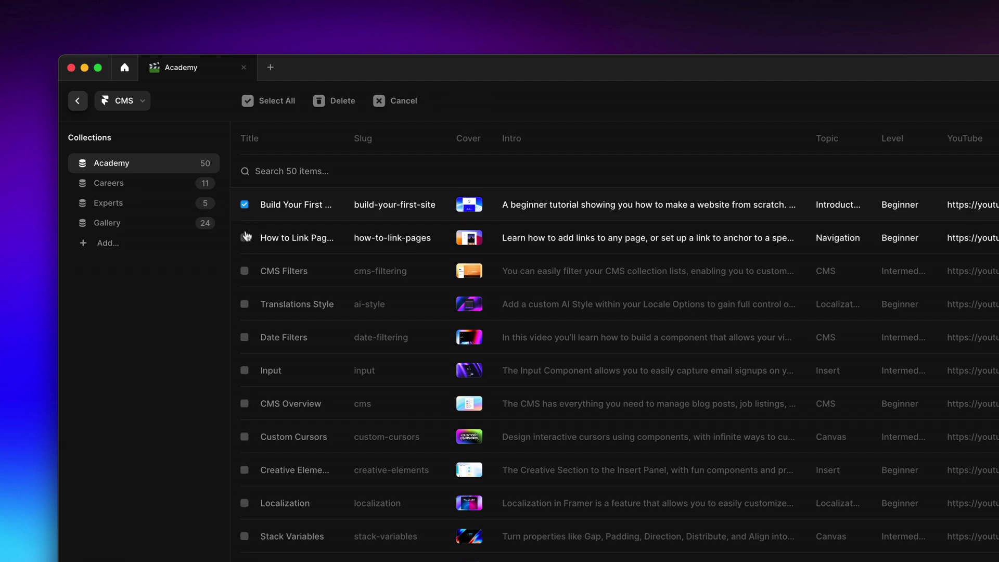
left_click(245, 238)
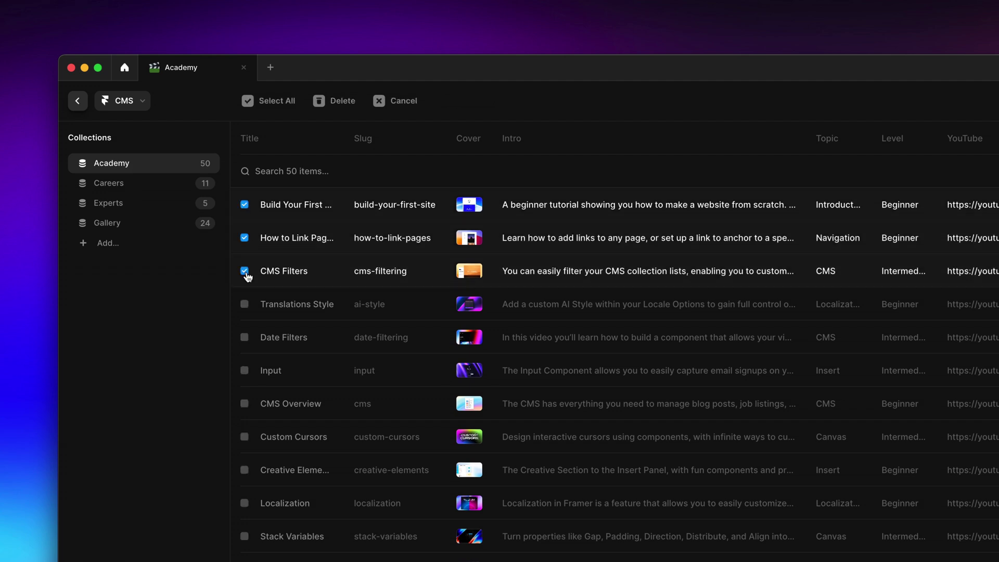
left_click(244, 406, "shift")
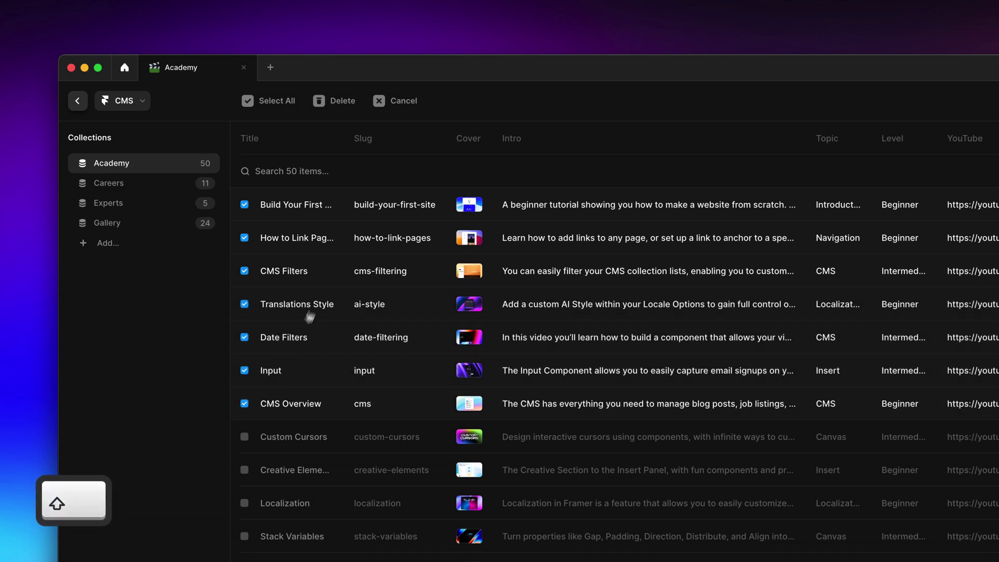
left_click(347, 107)
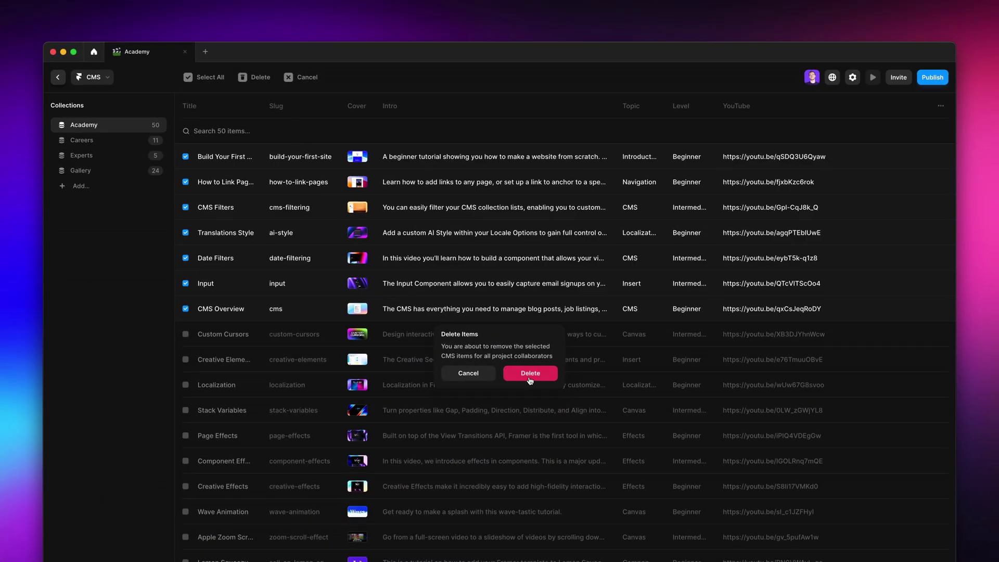
left_click(530, 373)
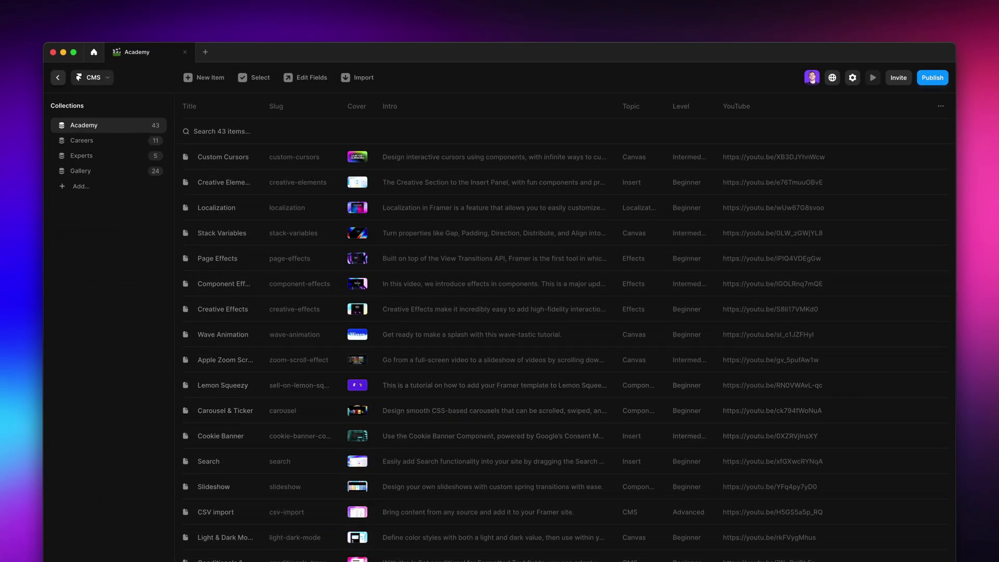
- Undo the seven-item deletion, restoring 50 items, and view the Home page list
key("super+z")
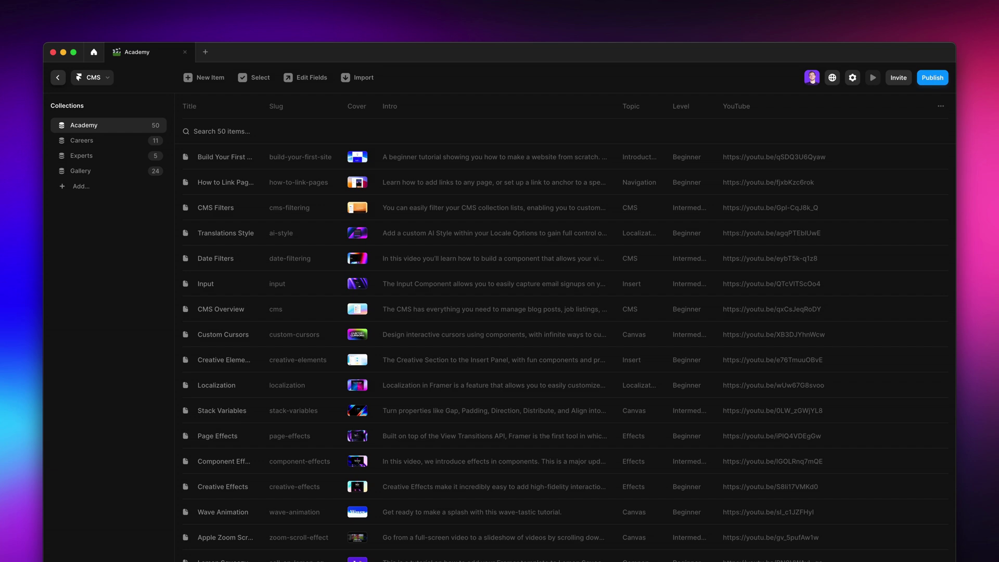
left_click(58, 78)
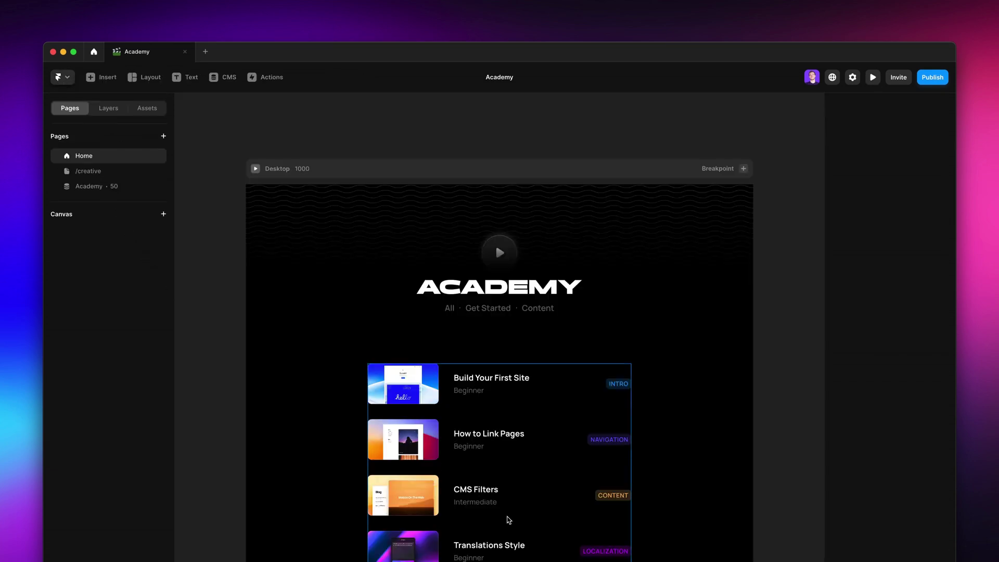
left_click(508, 519)
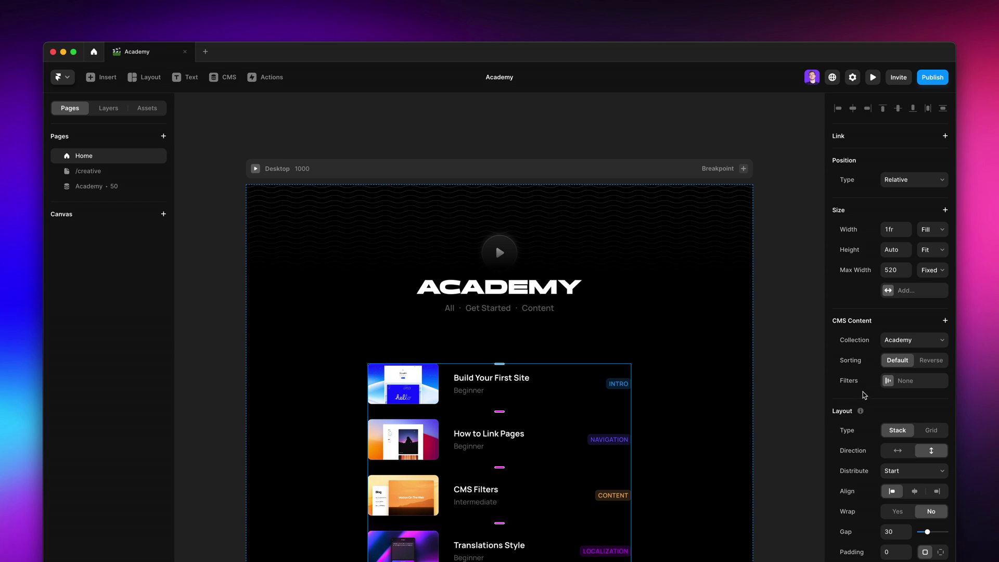
left_click(797, 418)
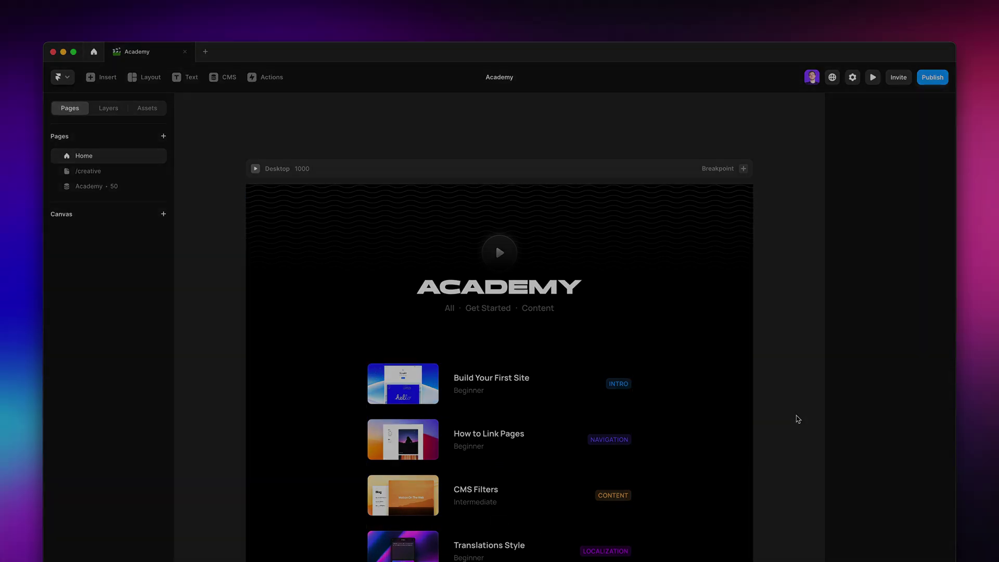